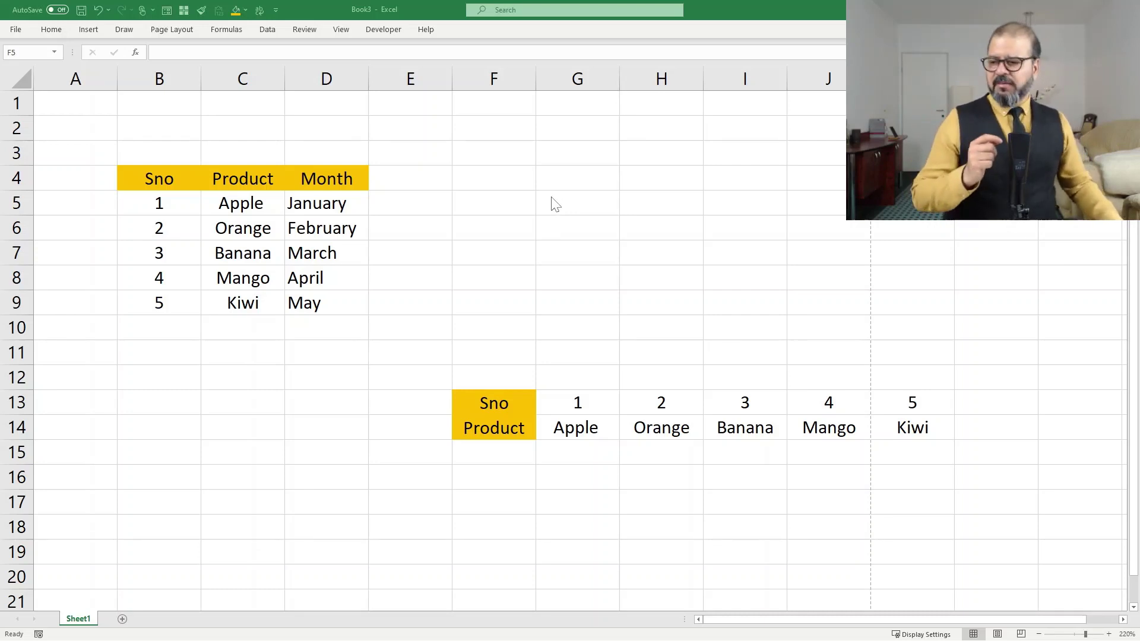
- Enter =LOOKUP(F5,B4:C9) in G5 to find the product for the serial number
left_click(519, 200)
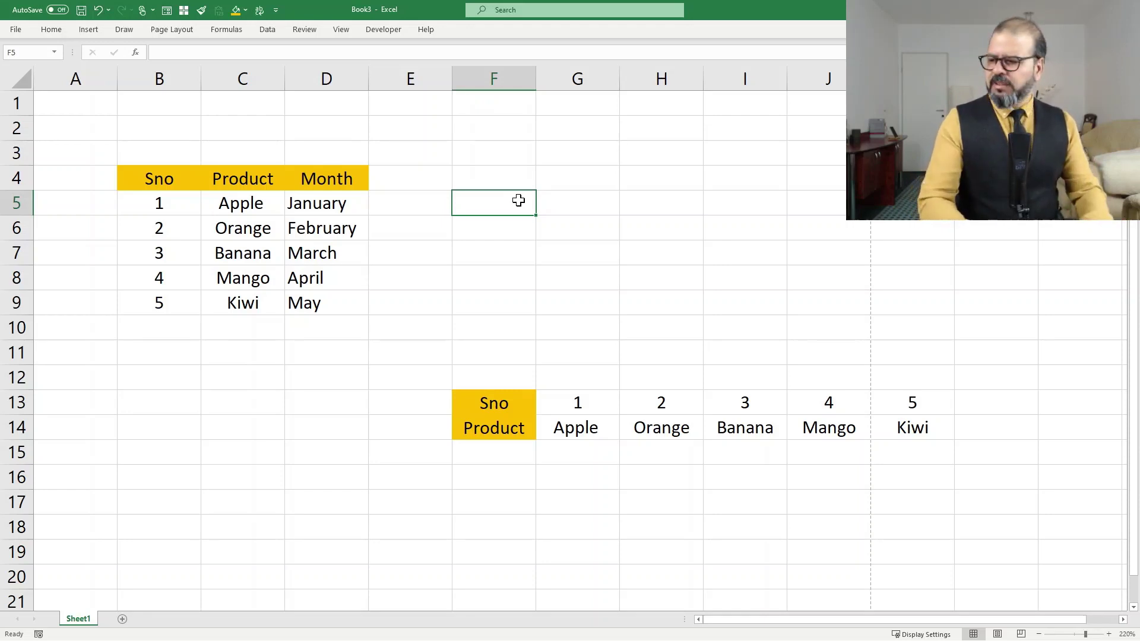
key("Right")
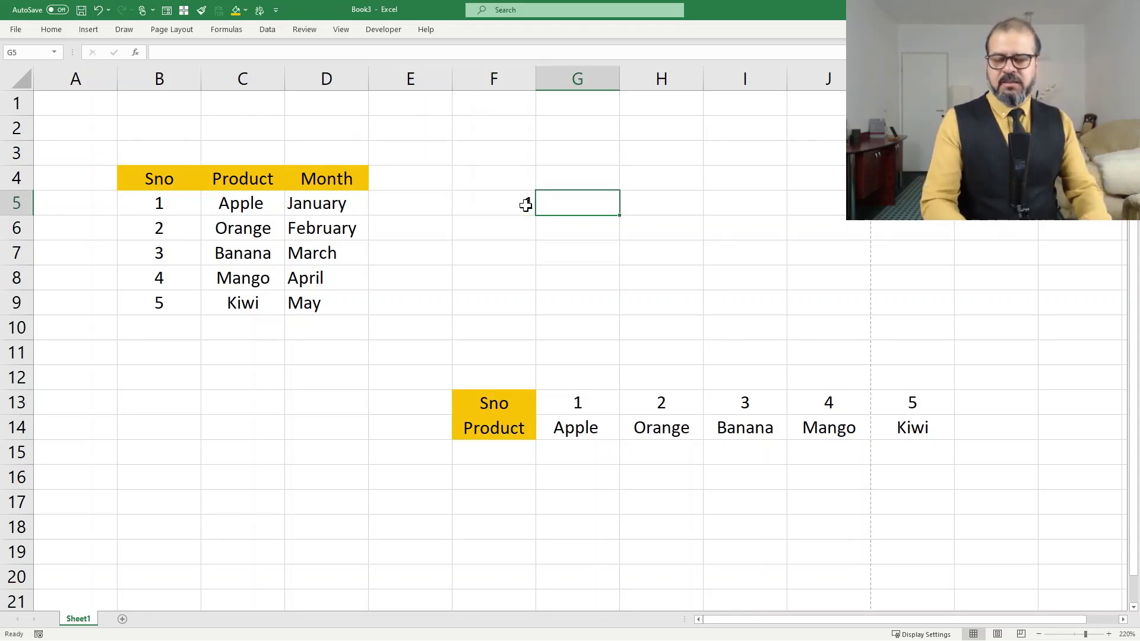
type("=")
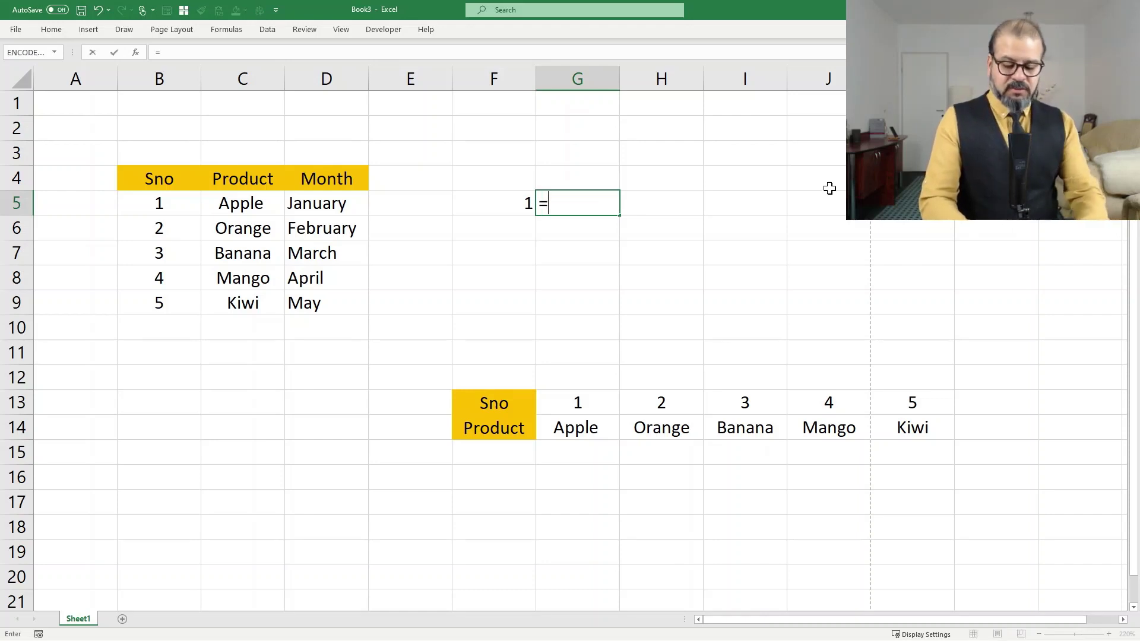
type("lookup")
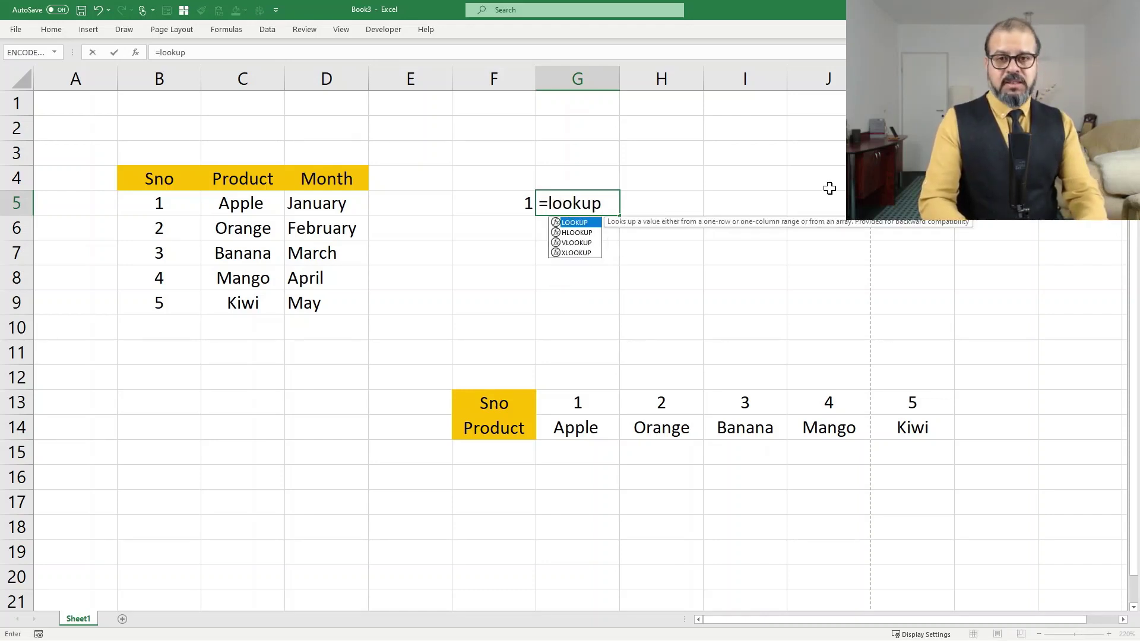
type("(")
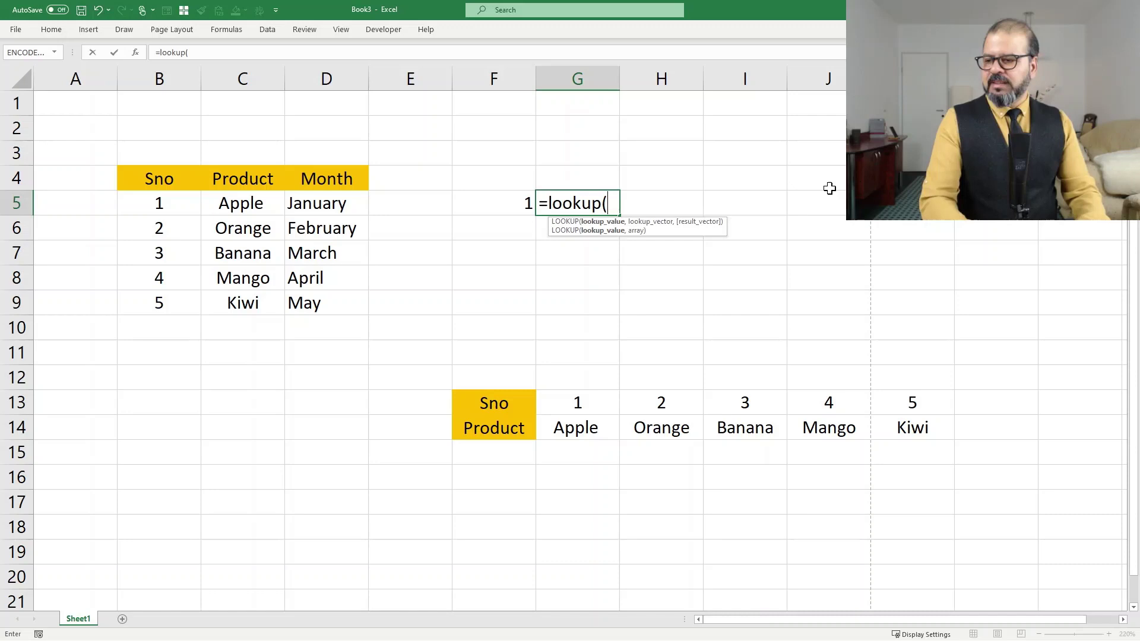
key("Left")
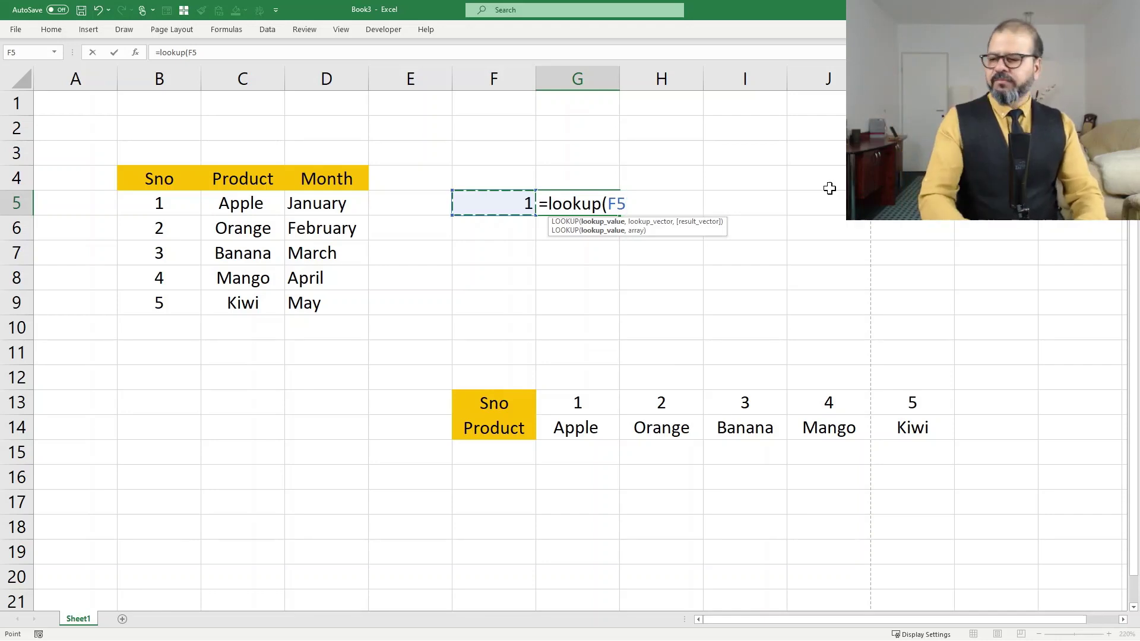
type(",")
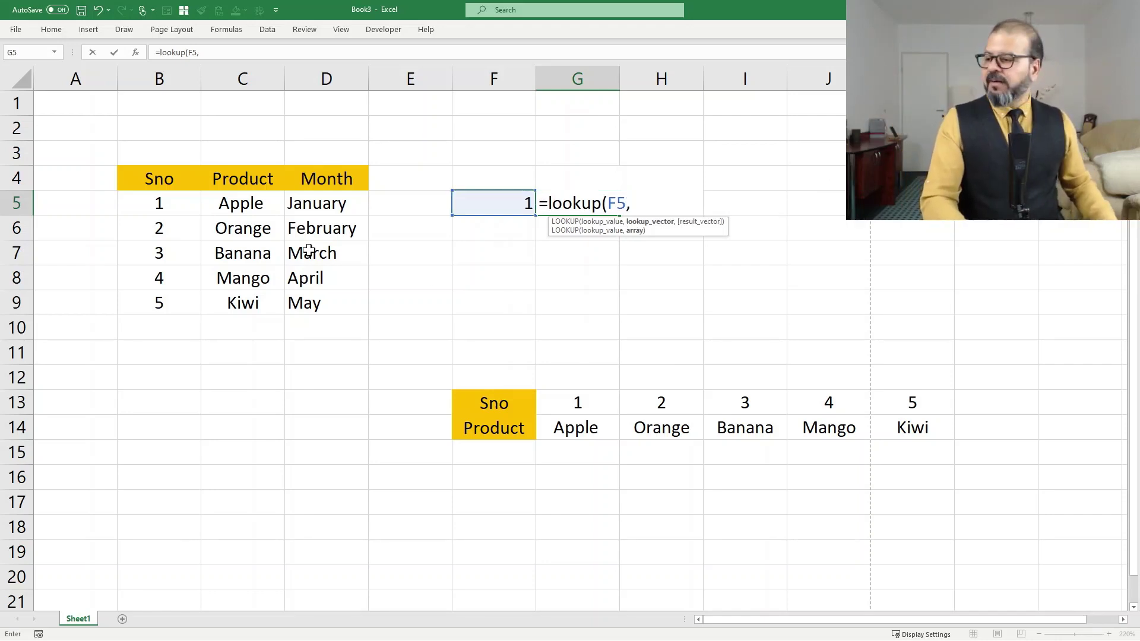
left_click_drag(160, 178, 252, 295)
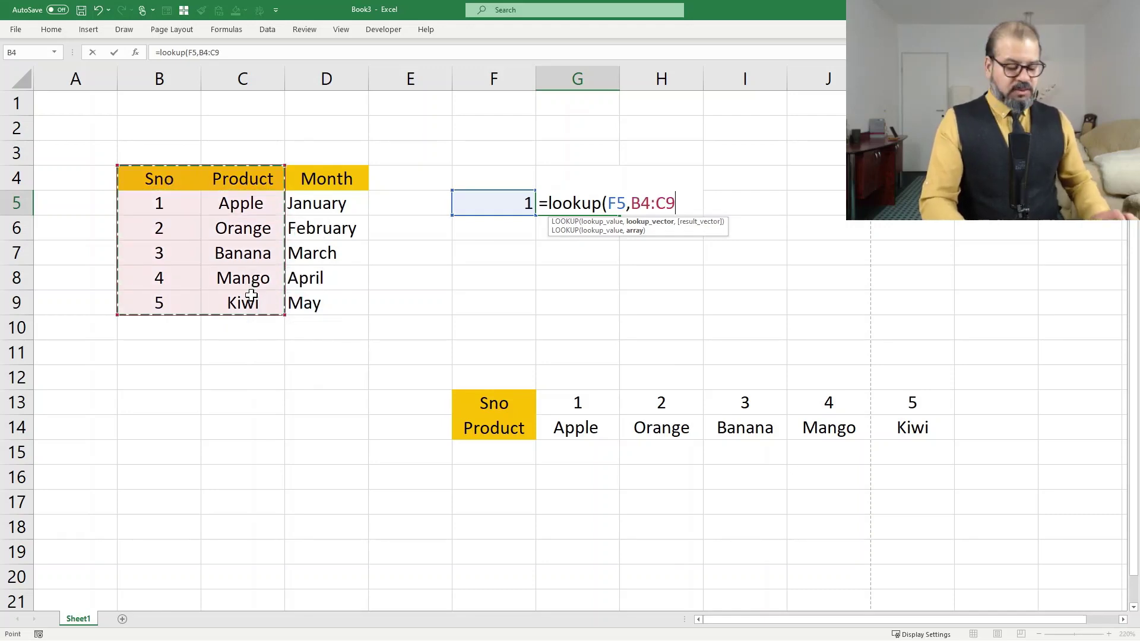
type(")")
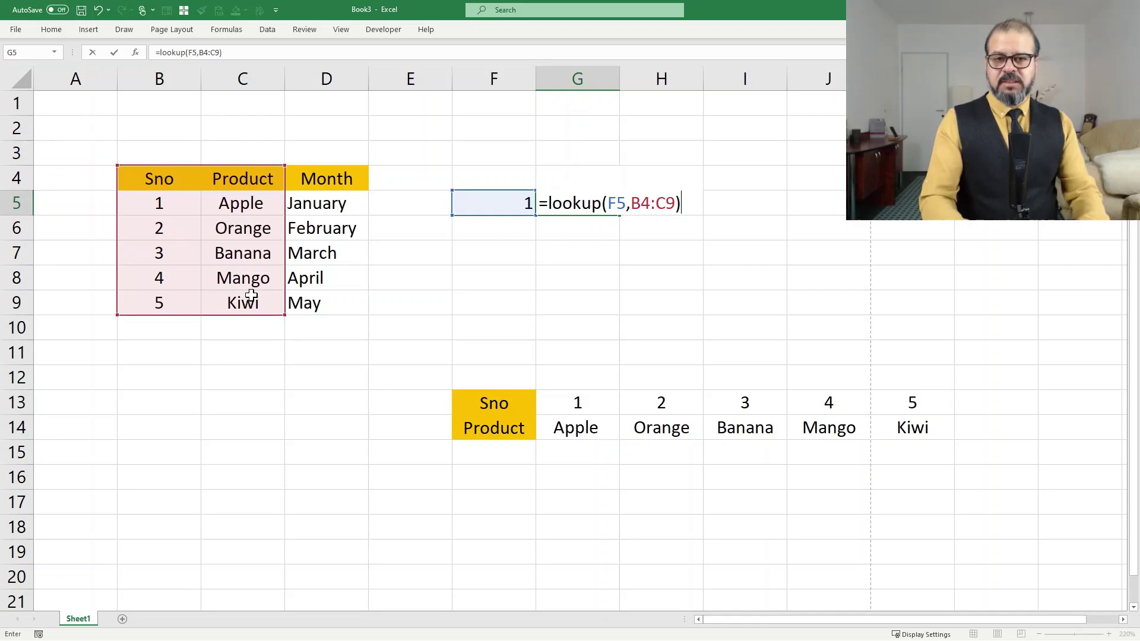
key("Return")
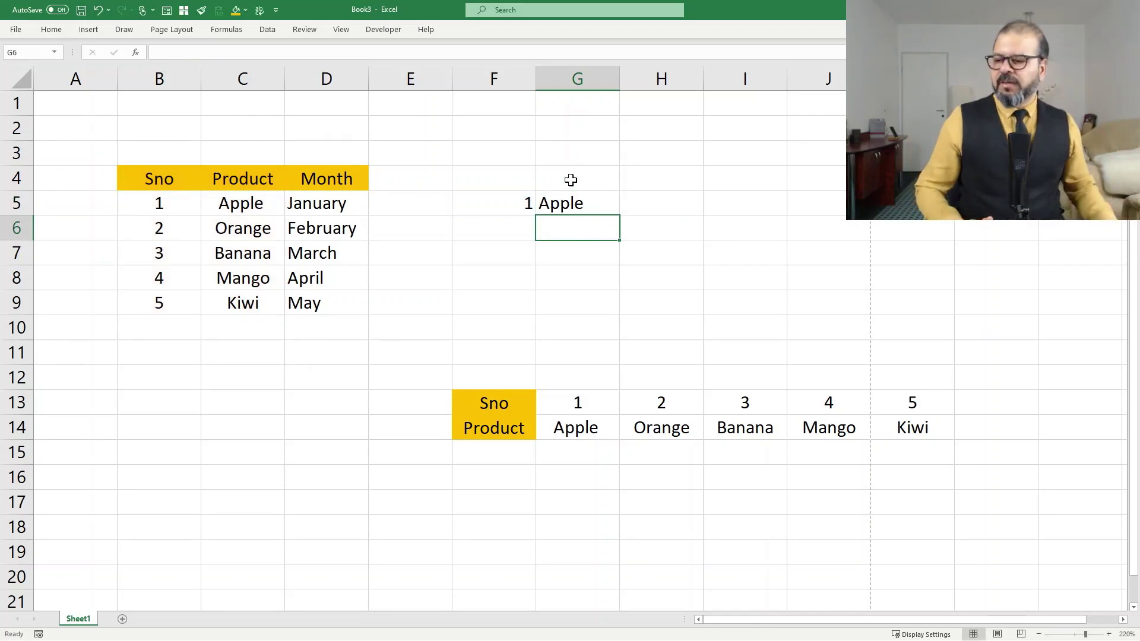
- Test the lookup by changing F5 to 3, then to 4, so G5 returns Mango
left_click(514, 203)
type("3")
key("Return")
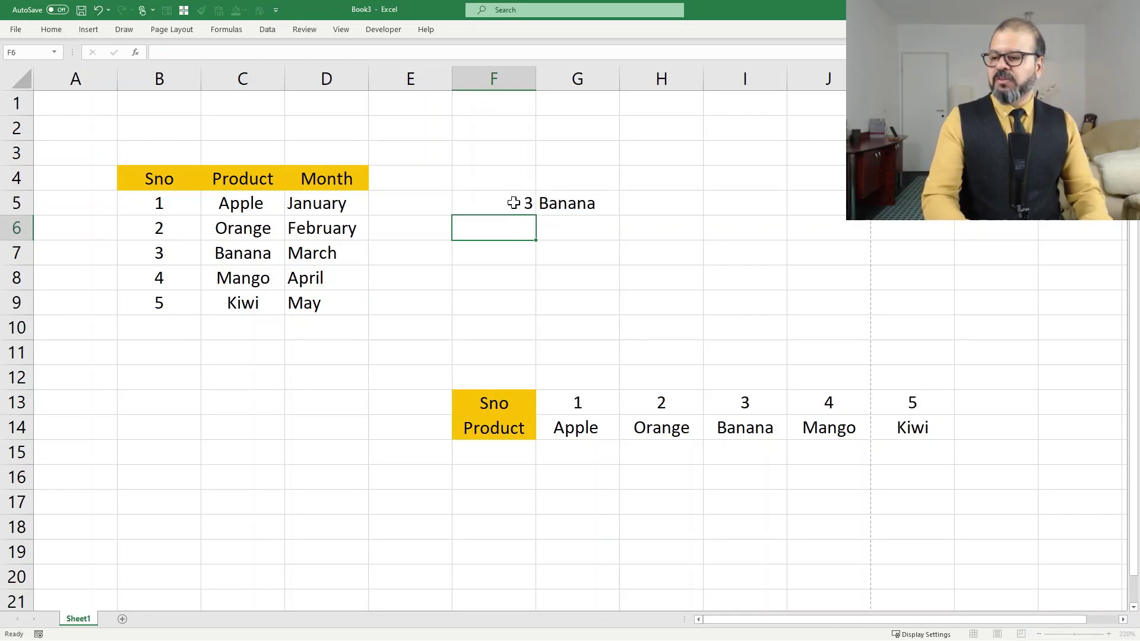
left_click(514, 203)
type("4")
key("Return")
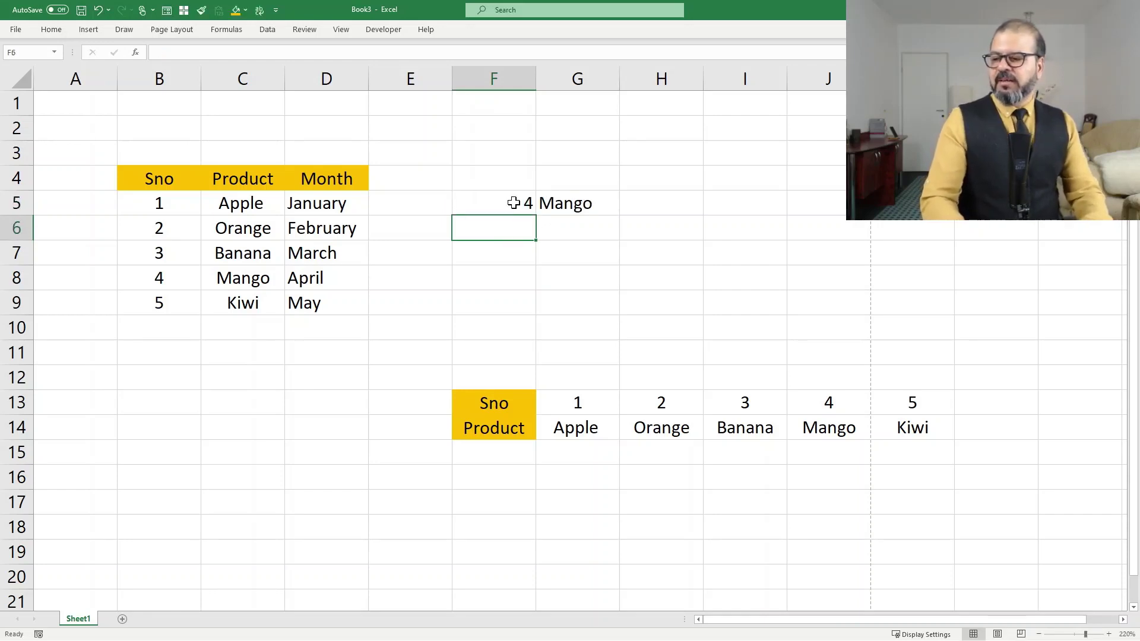
left_click(514, 203)
key("Right")
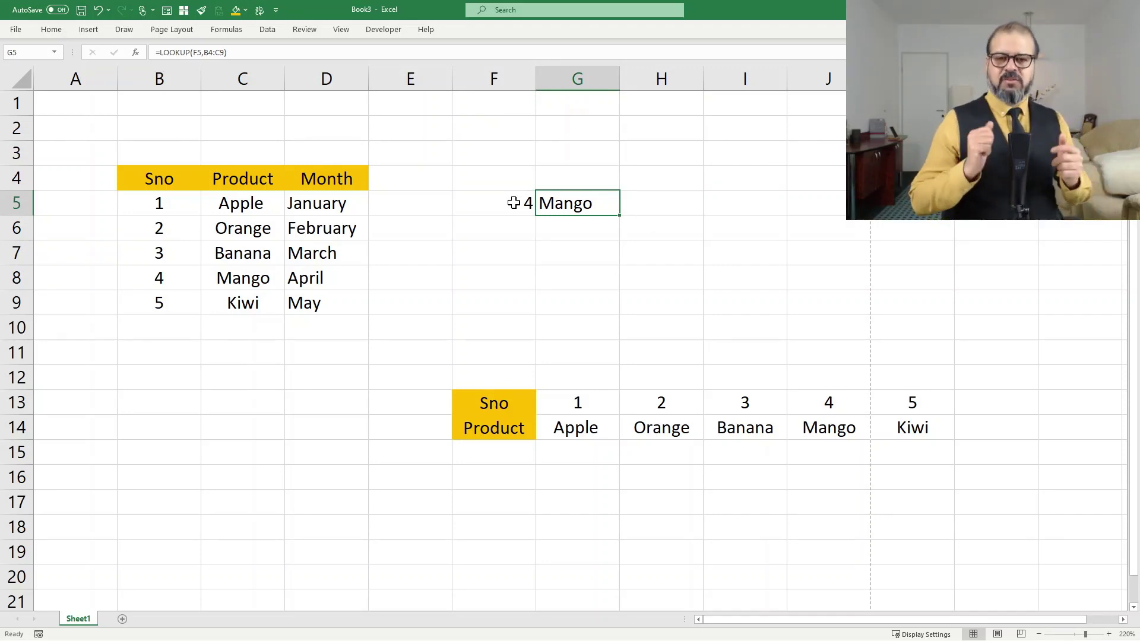
- Rewrite G5 as =LOOKUP(F5,B4:D9) to search the whole table through column D
type("=")
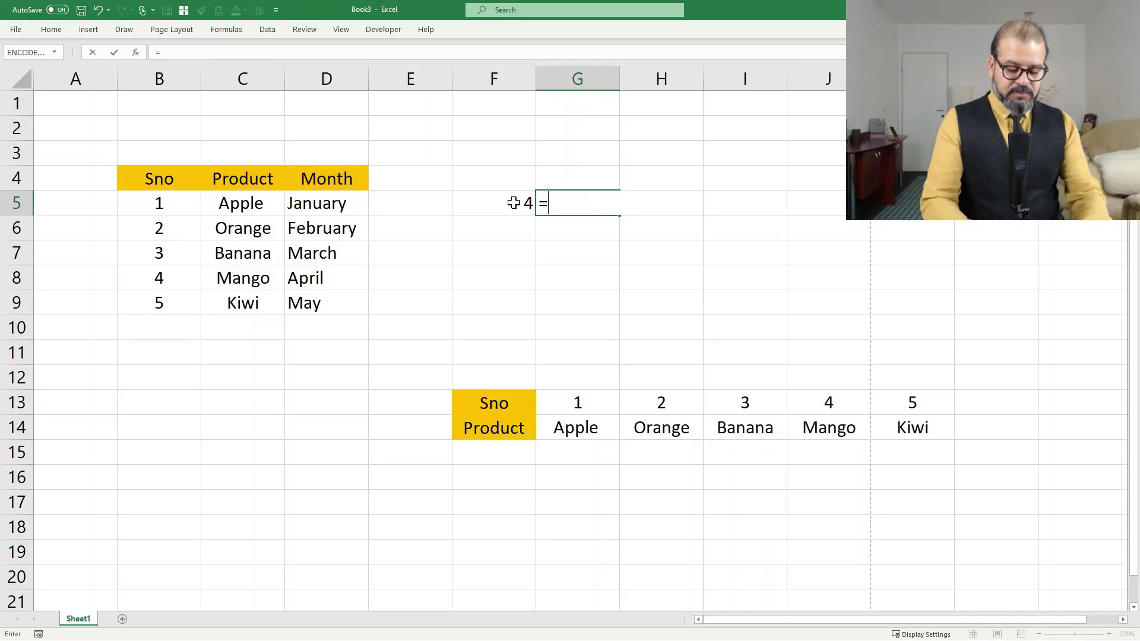
type("lookup(")
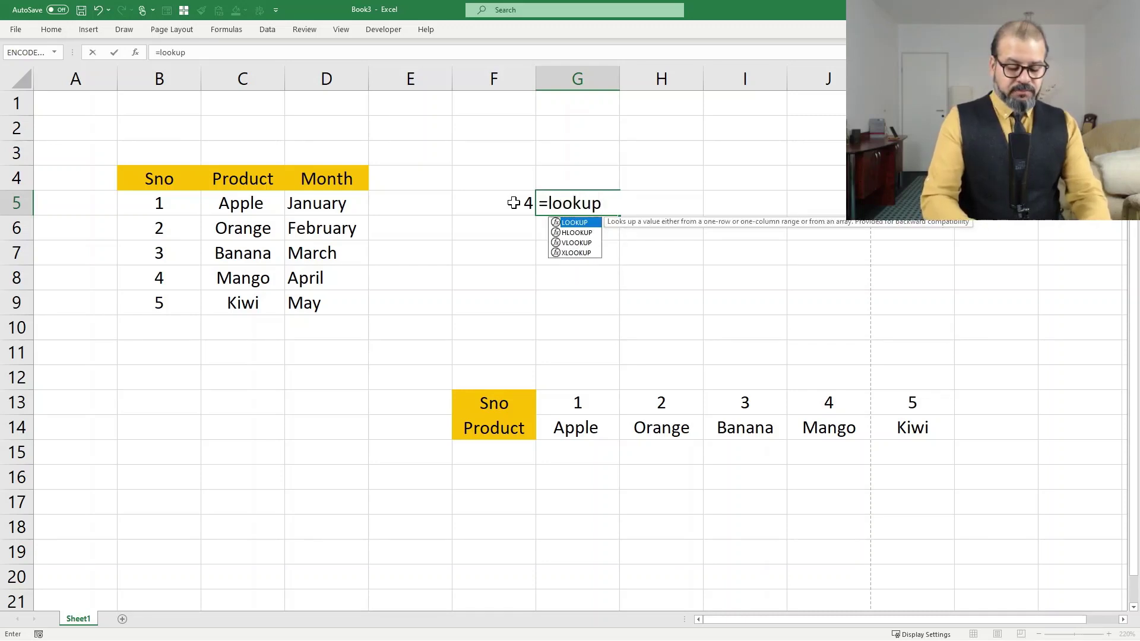
left_click(513, 203)
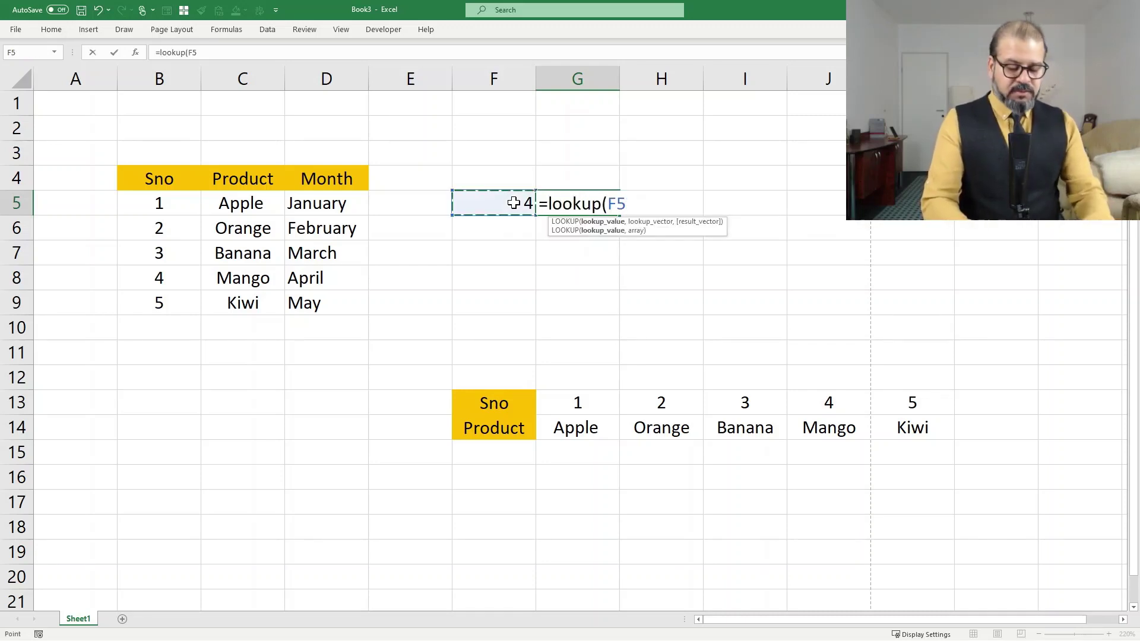
type(",")
left_click_drag(143, 173, 293, 183)
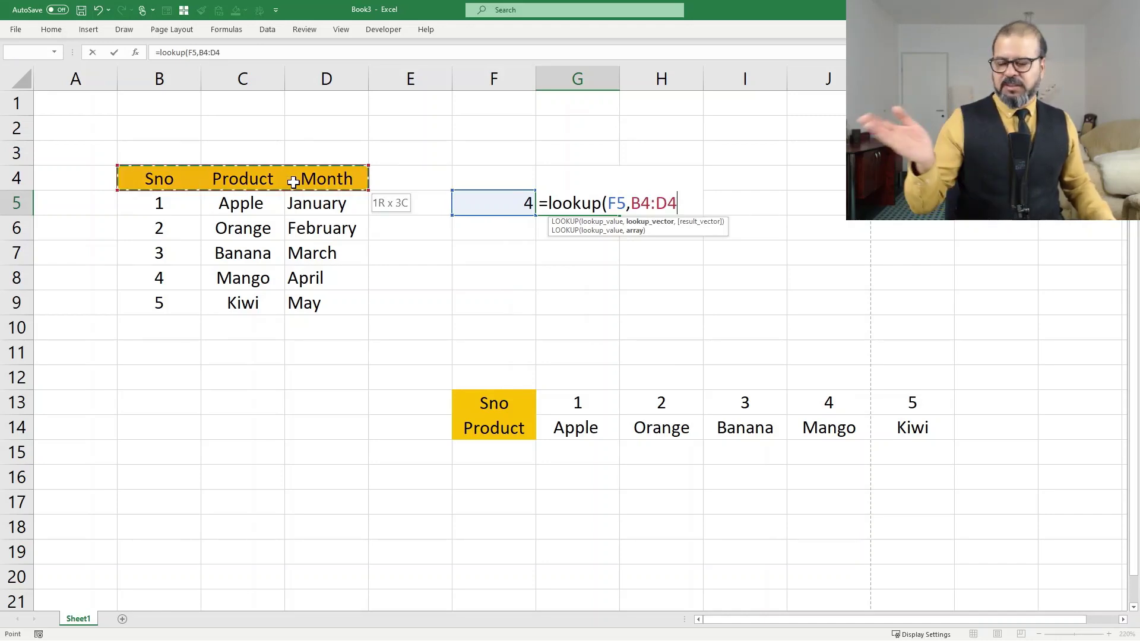
left_click_drag(298, 182, 356, 299)
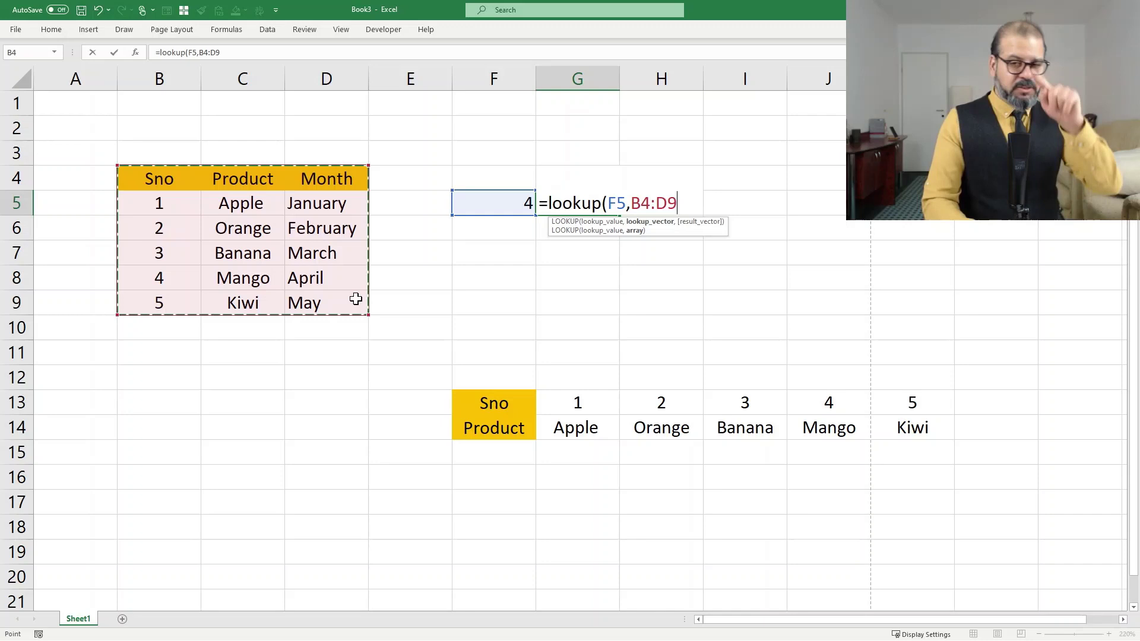
type(")")
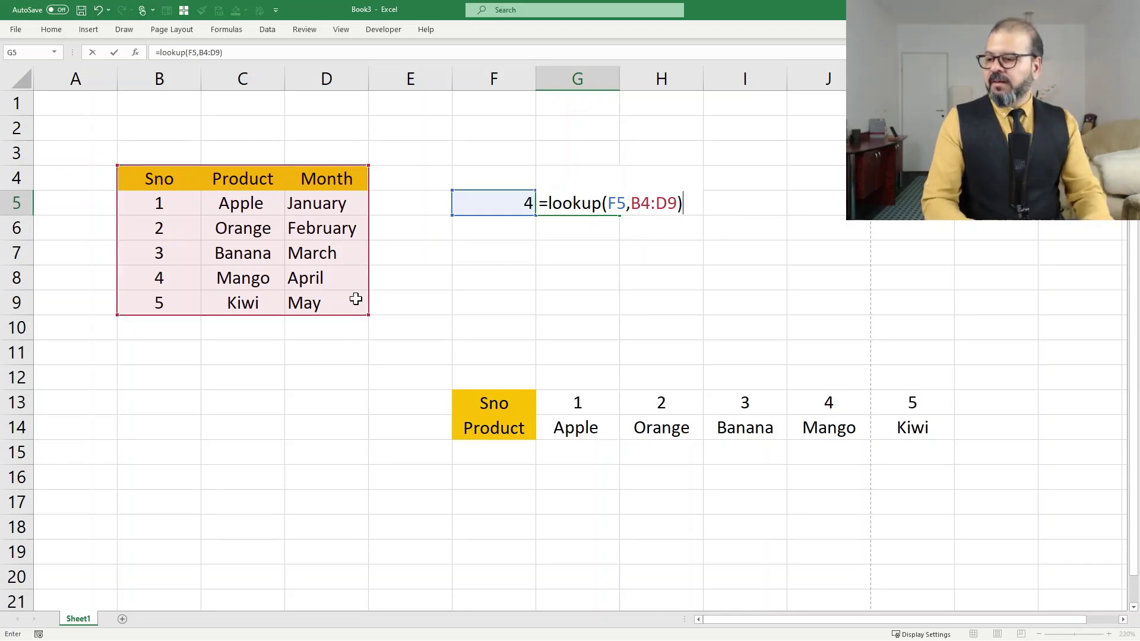
key("Return")
- Change the serial number in F5 to 5 so G5 returns May
key("Up")
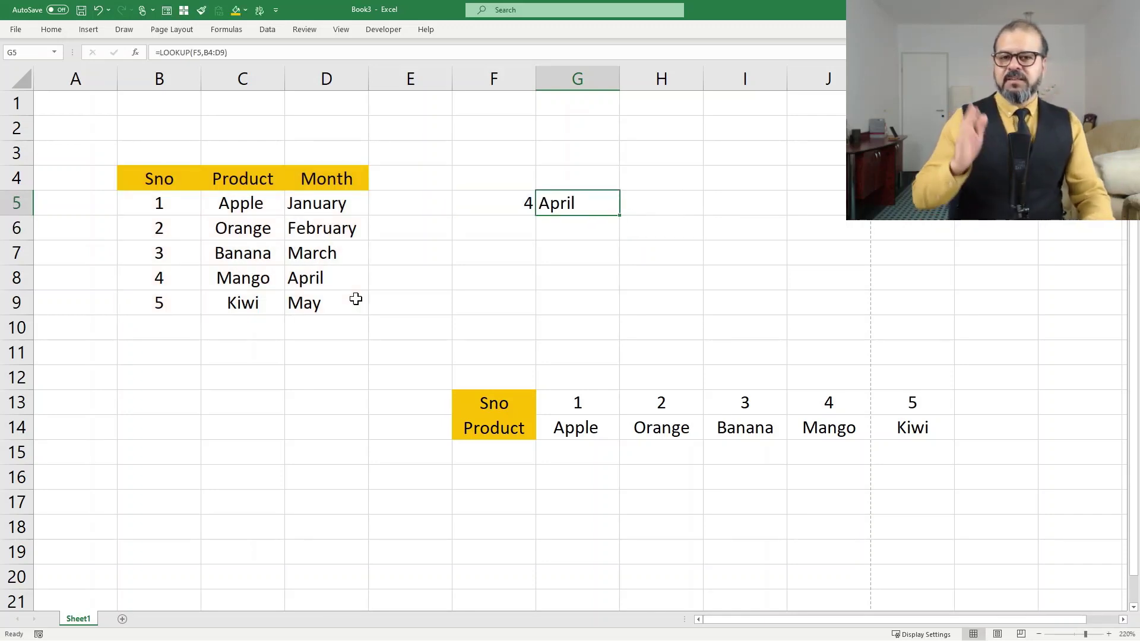
key("Left")
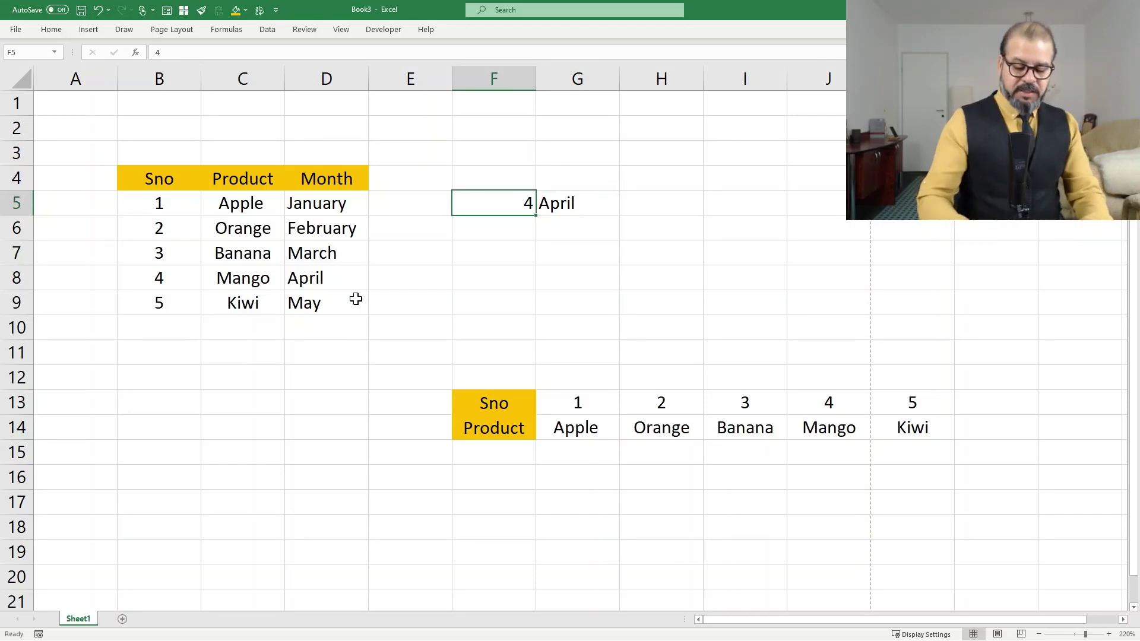
type("5")
key("Return")
key("Up")
key("Right")
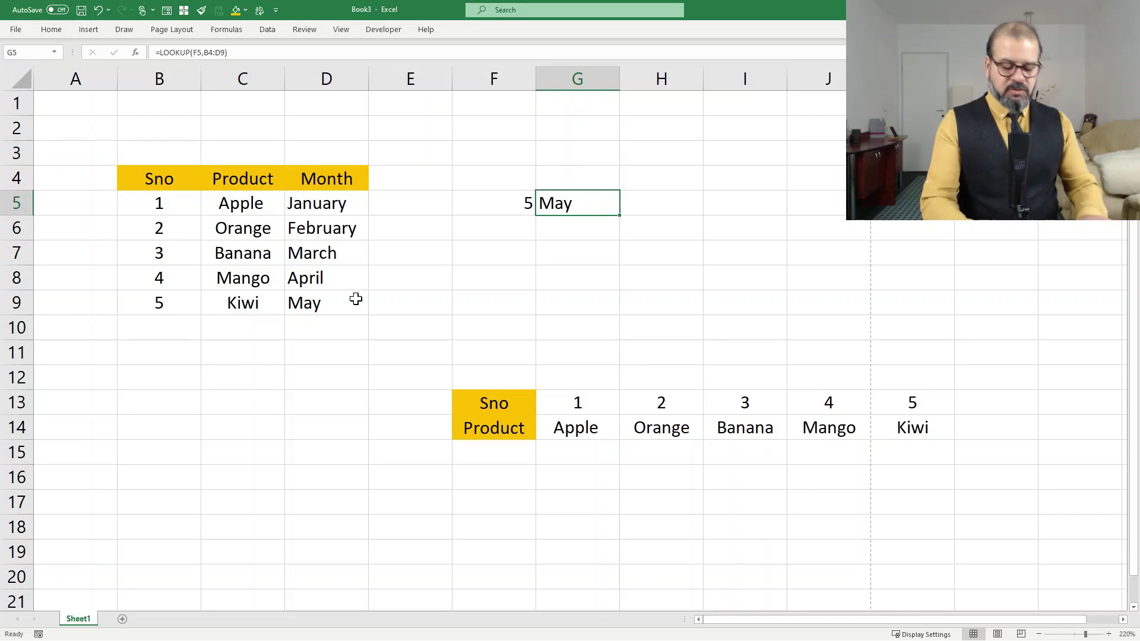
- Enter =LOOKUP(F5,F13:K14) in G5 to search the horizontal table
type("=")
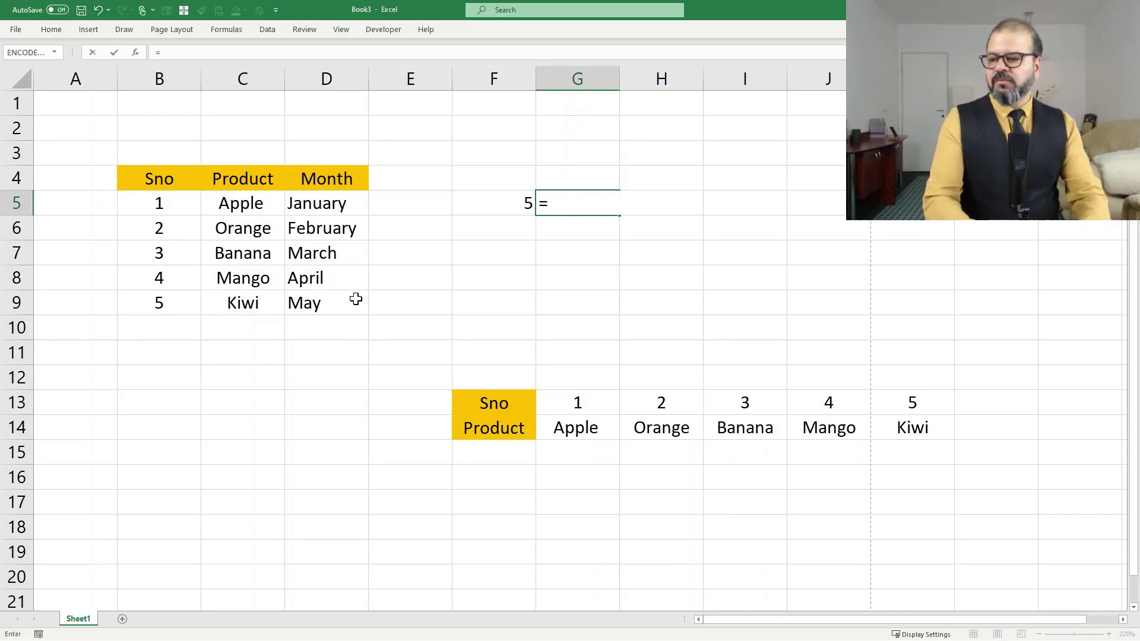
type("lookup(")
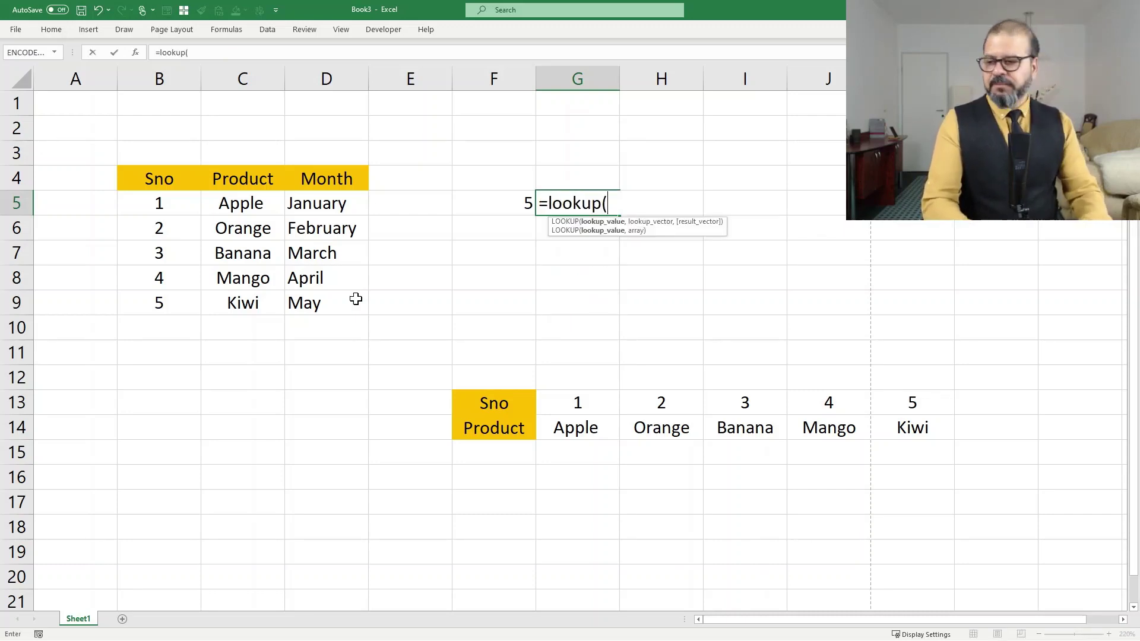
key("Left")
key("Down")
key("Down")
key("Down")
key("Down")
key("Down")
key("Down")
key("Down")
key("Down")
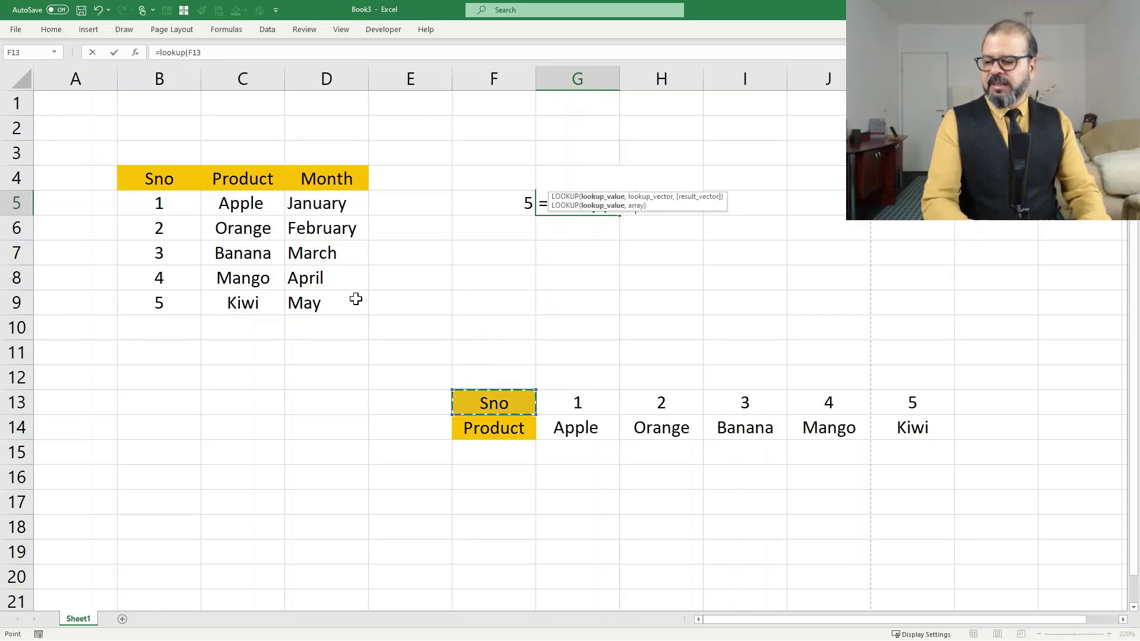
key("shift+Right")
key("shift+Right")
key("shift+Right")
key("shift+Right")
key("shift+Right")
key("shift+Down")
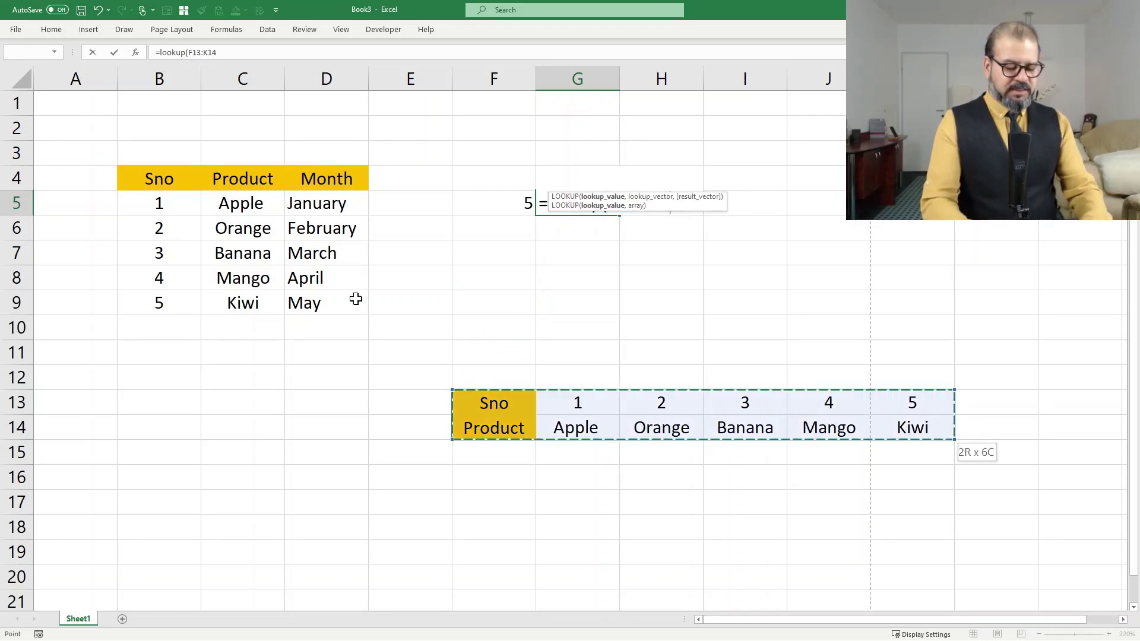
type(")")
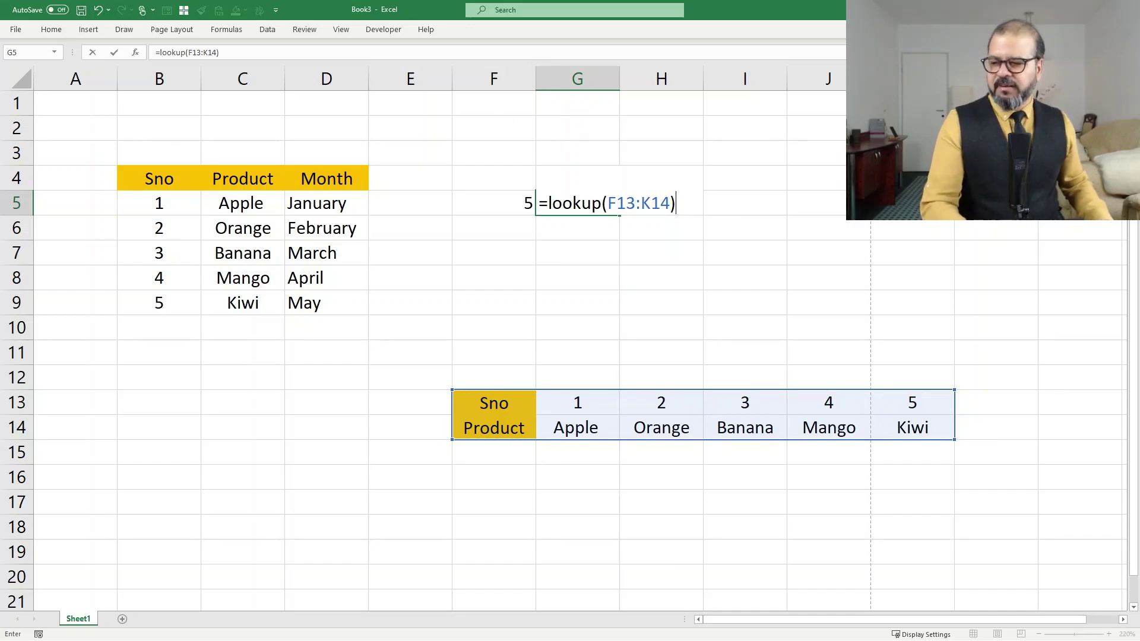
left_click(608, 203)
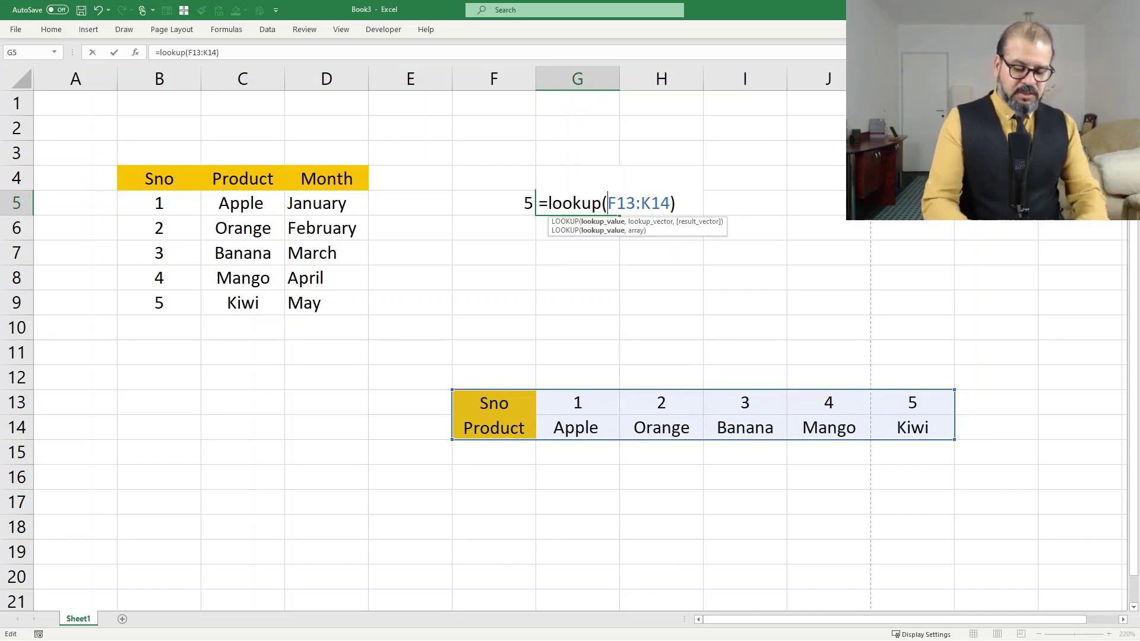
type(",")
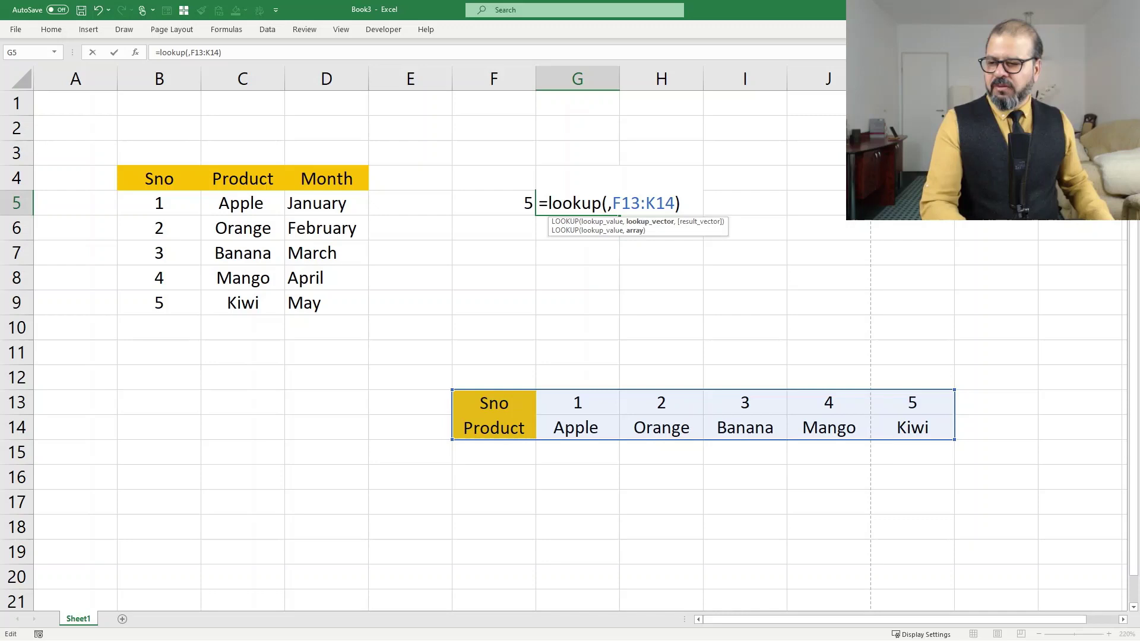
left_click(516, 204)
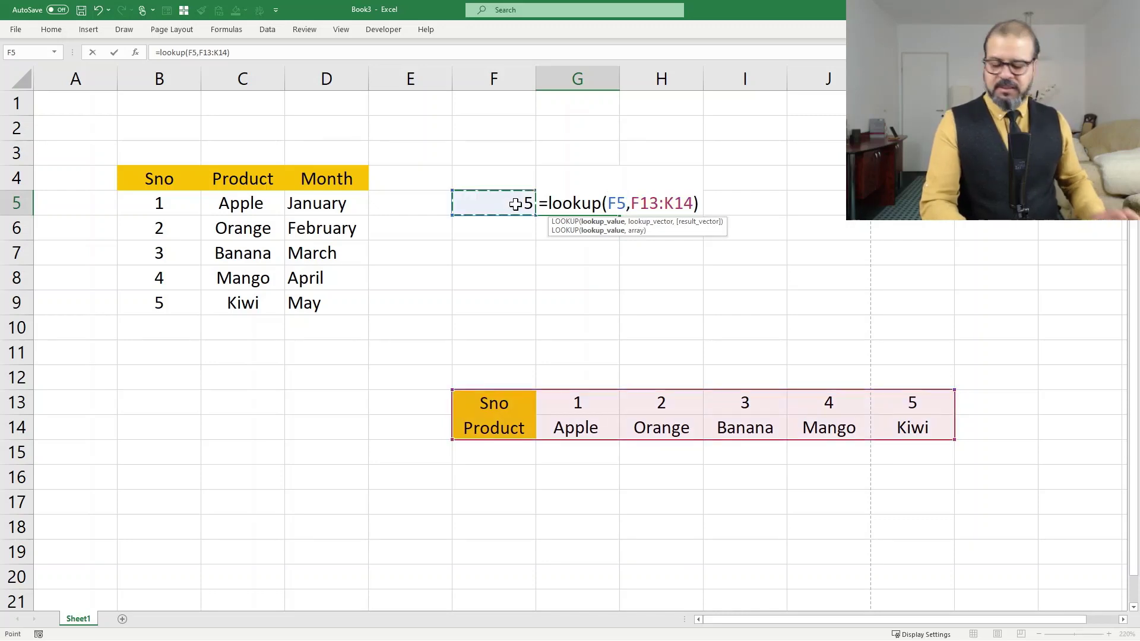
key("Return")
- Change the serial number in F5 to 2 so G5 returns Orange
key("Up")
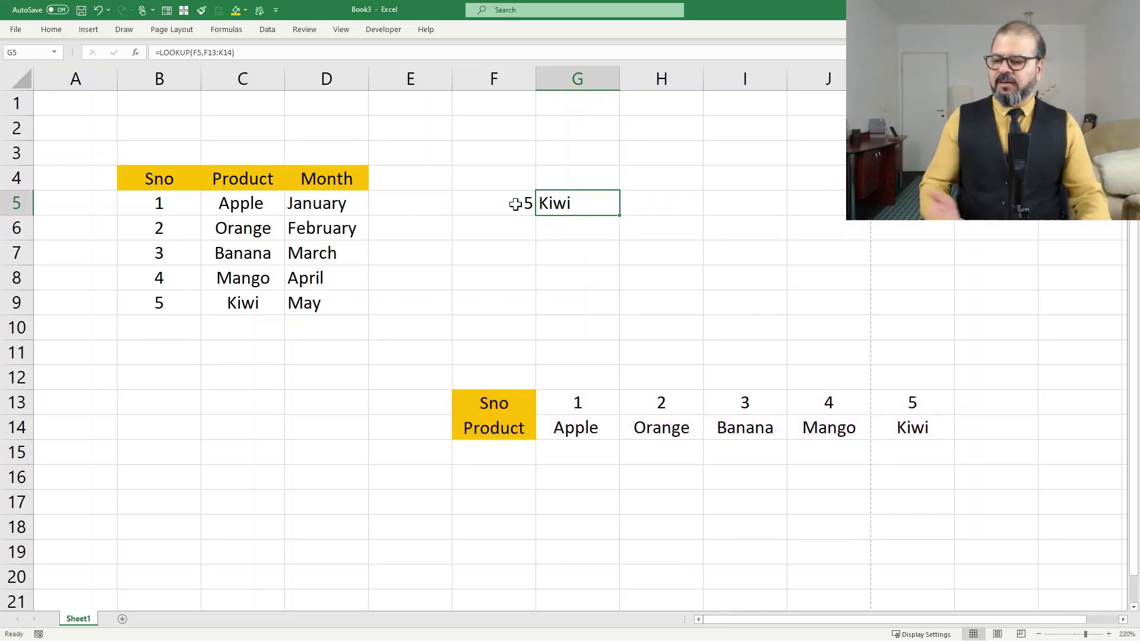
left_click(513, 205)
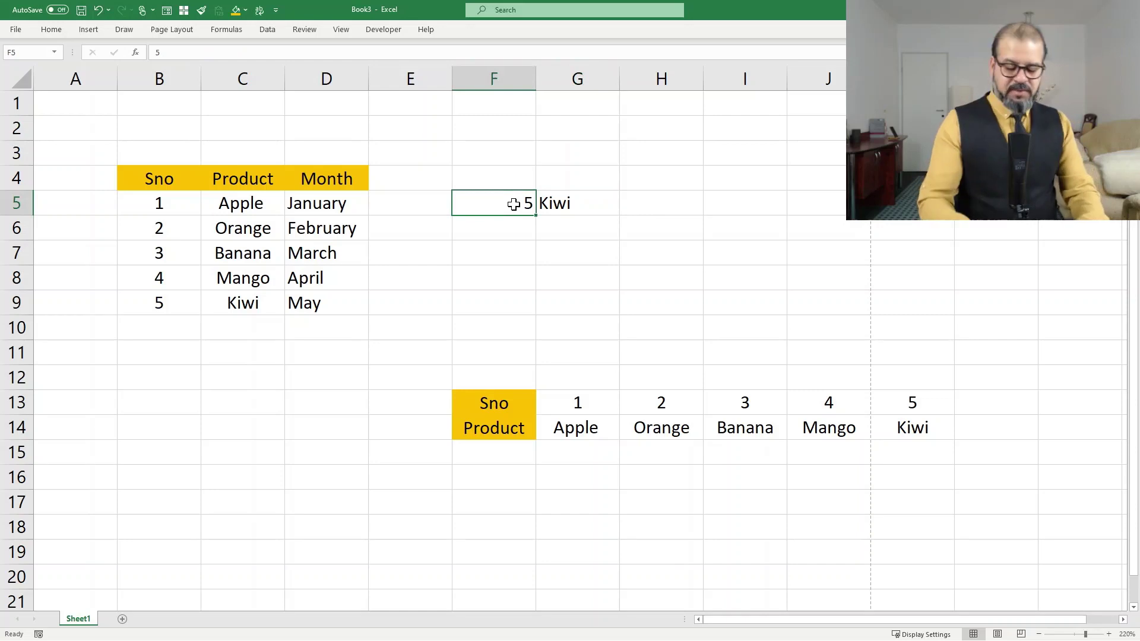
type("2")
key("Return")
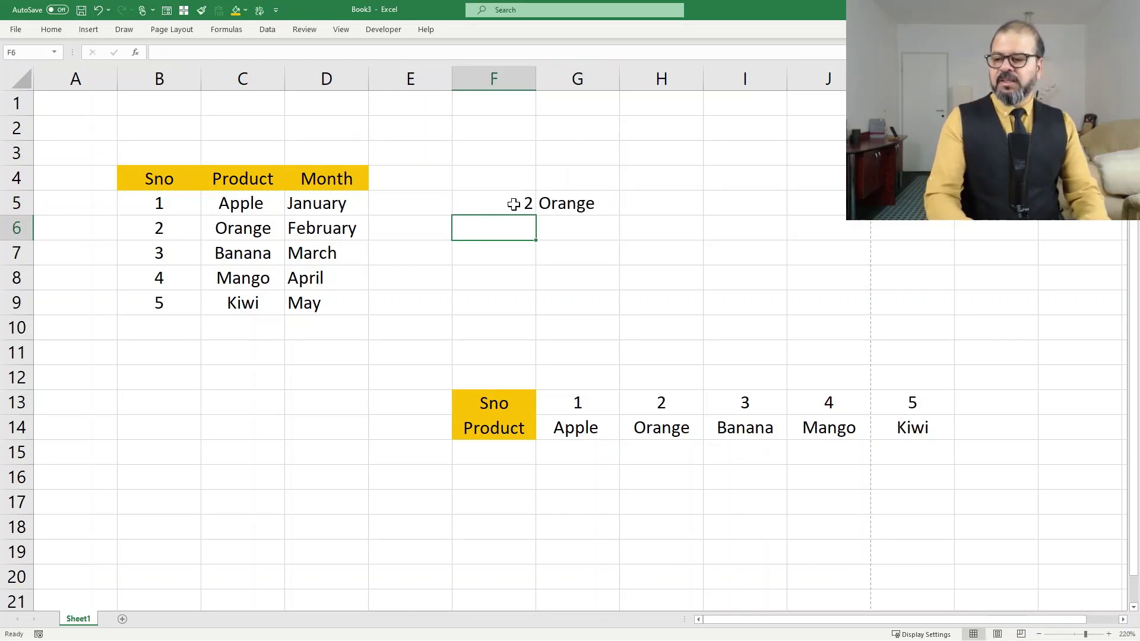